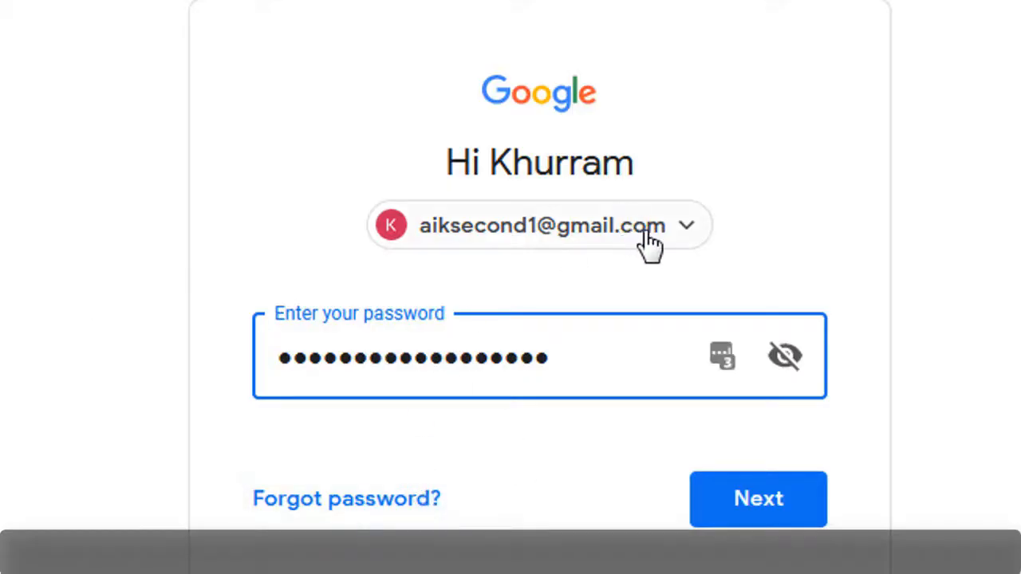
Sign in to the Google account with the entered password, declining the browser's login update and finishing the account protection page
key(Return)
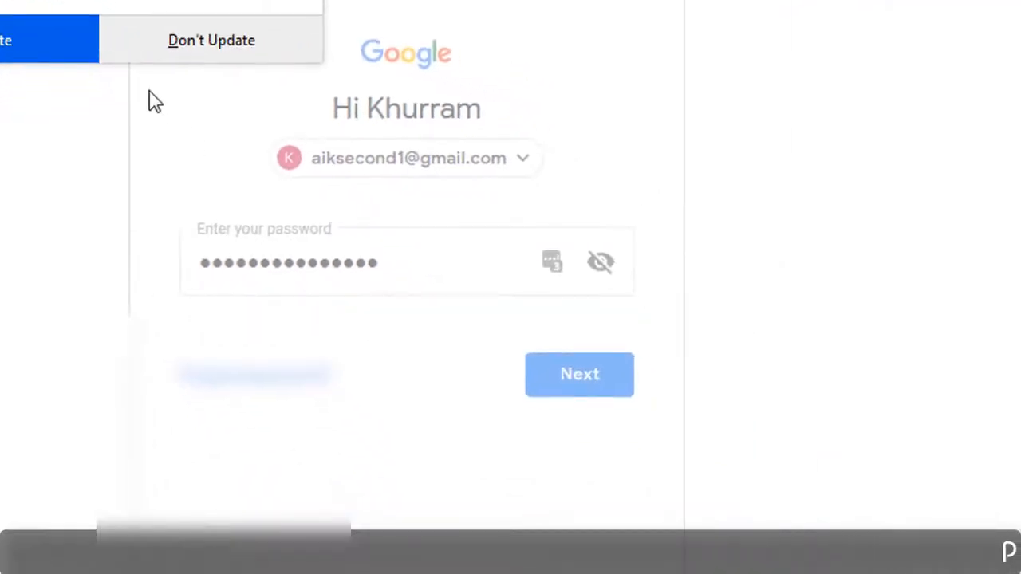
click(167, 51)
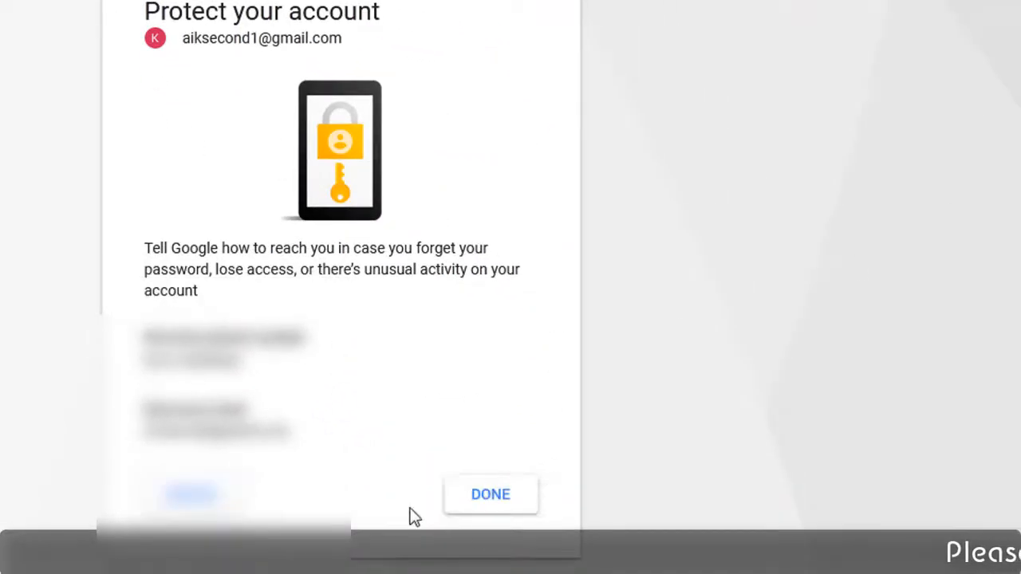
click(495, 496)
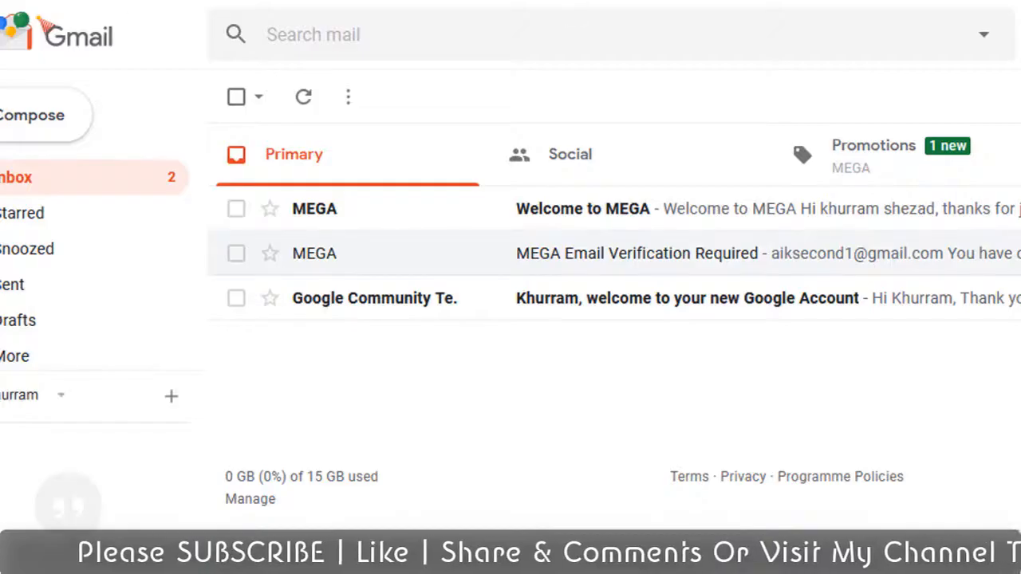
Compose a new message and address it to the account's own e-mail address
click(88, 136)
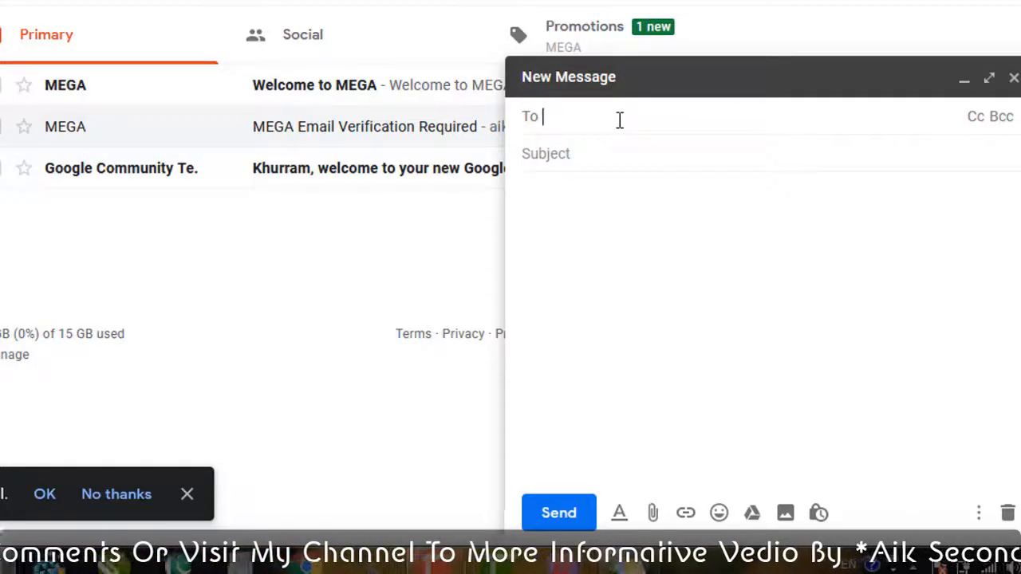
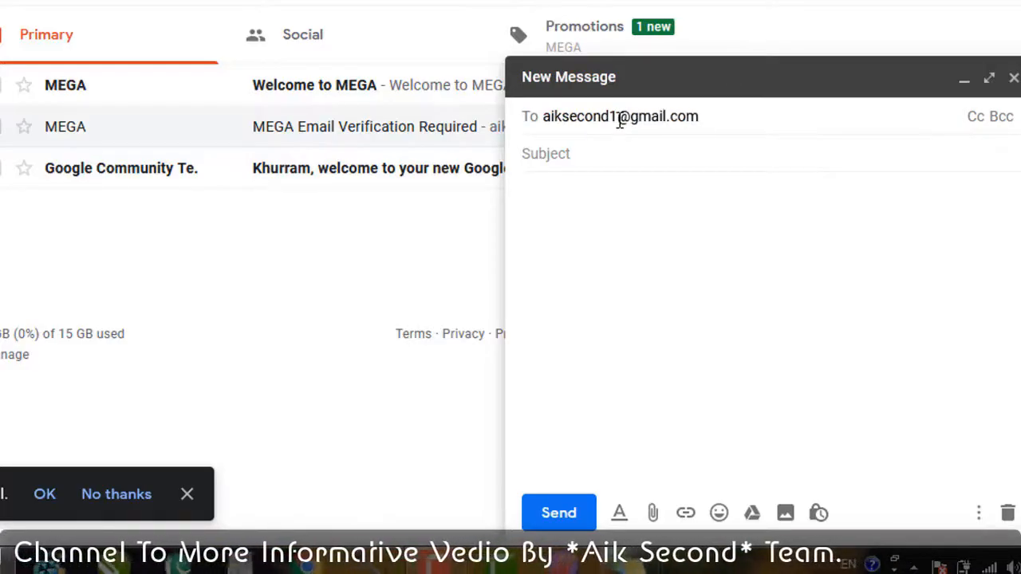
Set the new message's subject to "TEST MAIL"
click(560, 156)
text(T)
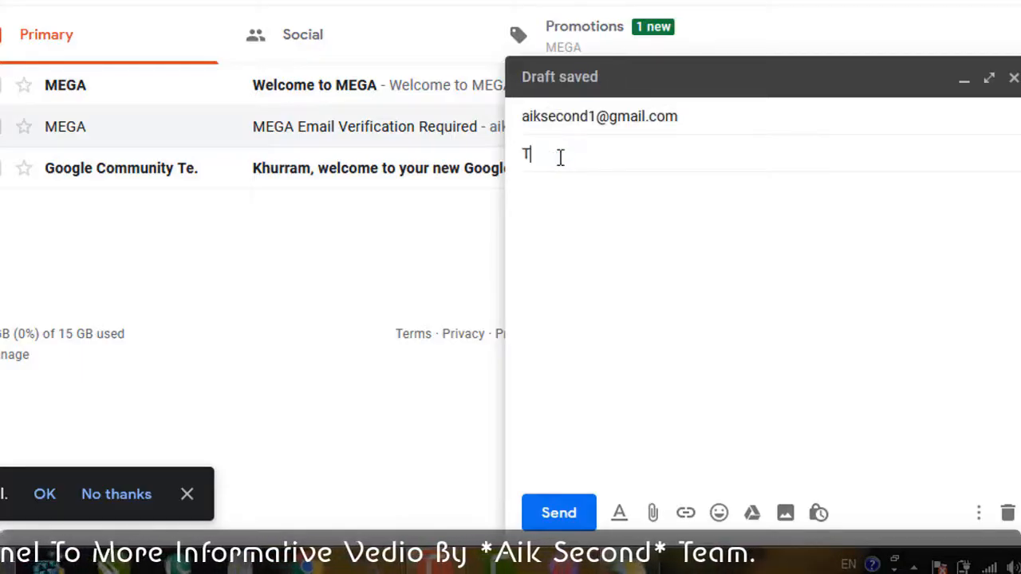
text(EST )
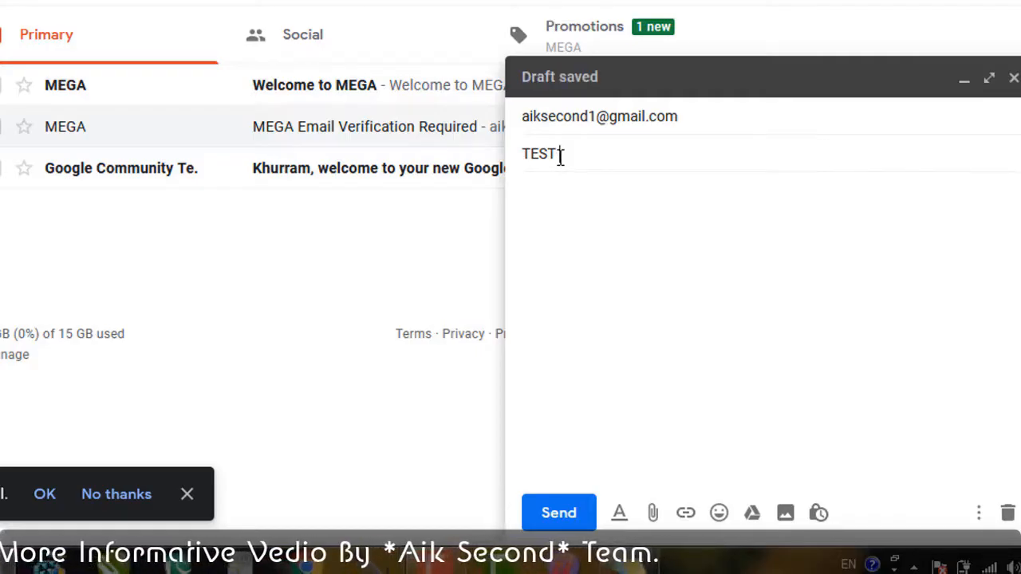
text(MAIL)
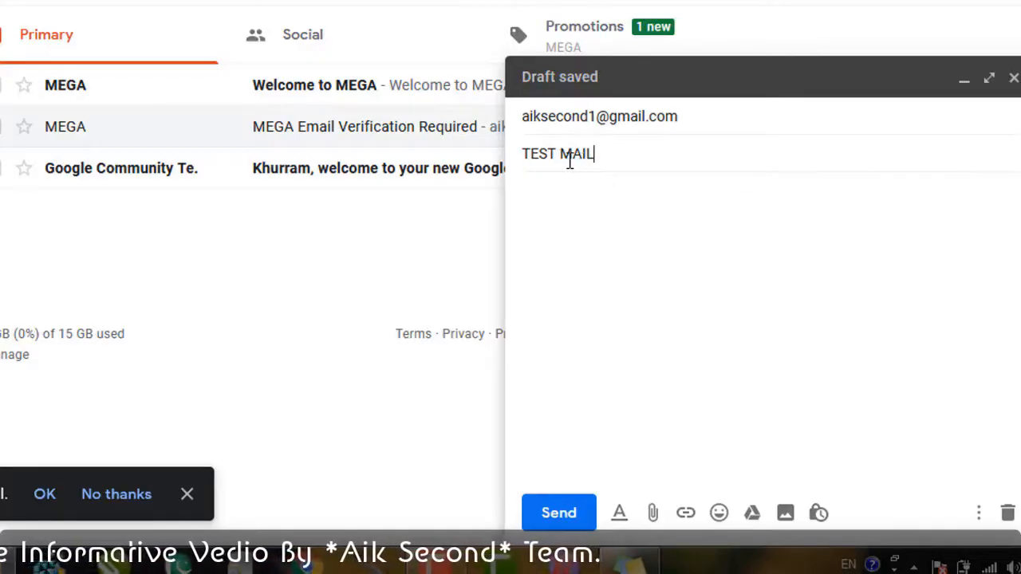
Write the body as "AOA" with "isi tarha ap urdu men bhi mail likh sakty hen or englsh men bi" on the line below
click(609, 228)
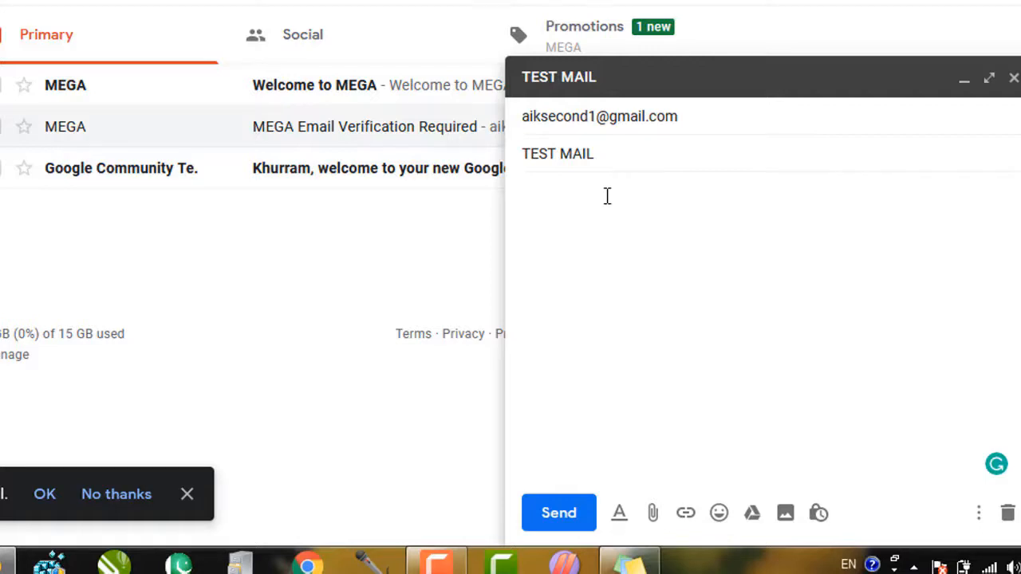
text(A)
text(ISI)
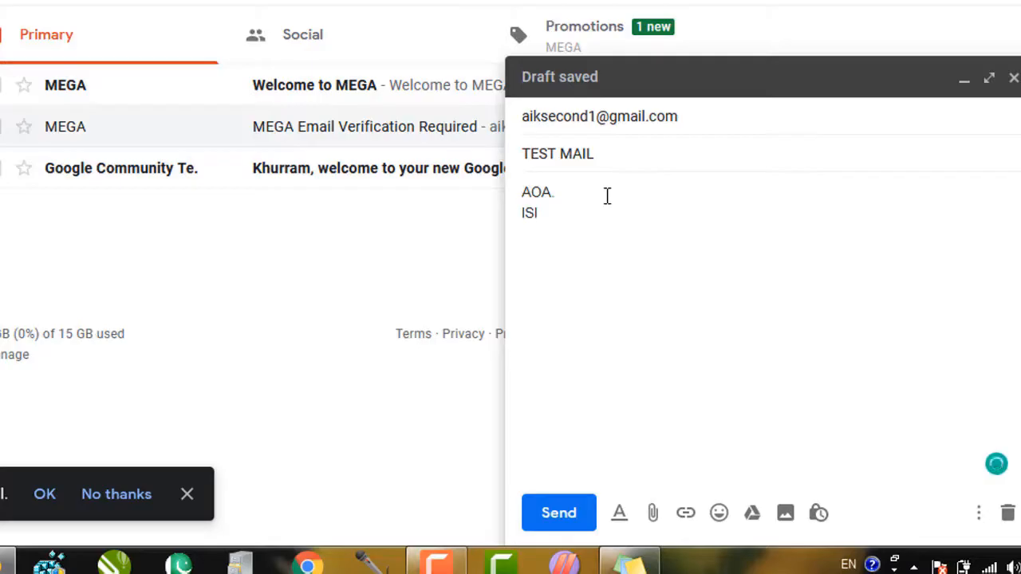
key(BackSpace)
key(BackSpace)
key(BackSpace)
text(isi ta)
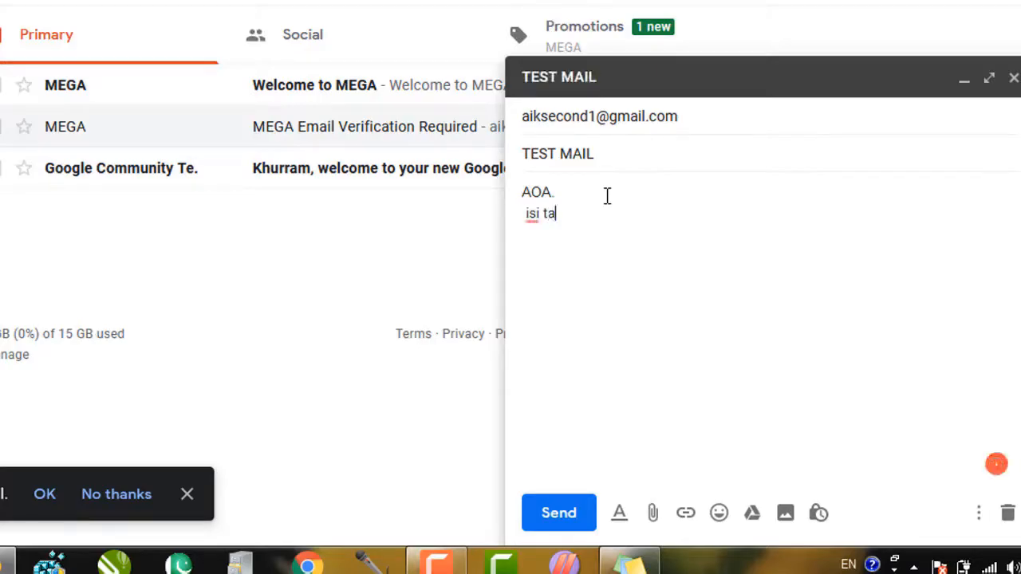
text(rha ap urdu men bhi)
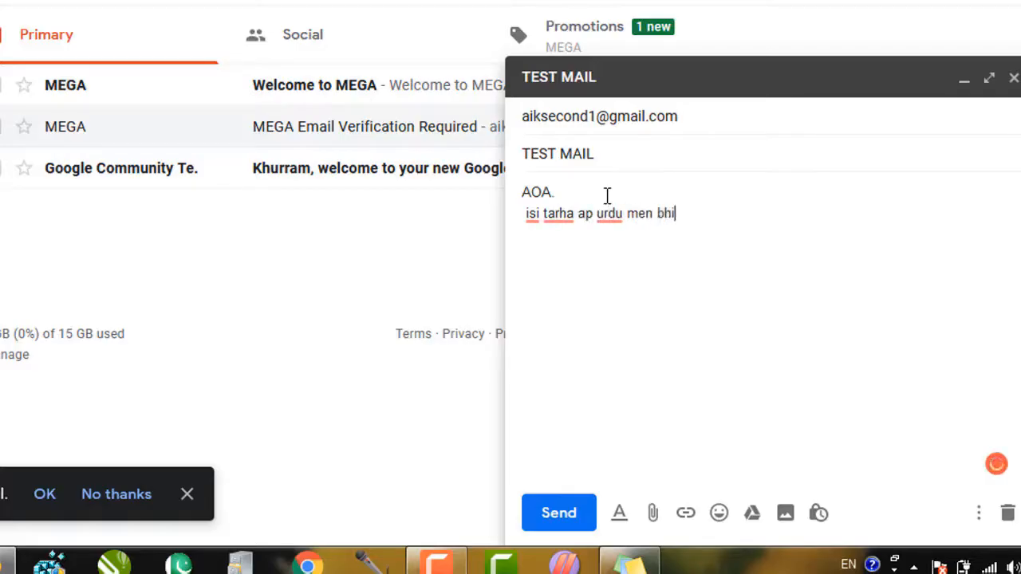
text(m)
key(BackSpace)
text(mail likh sakty hen or englsh men bi)
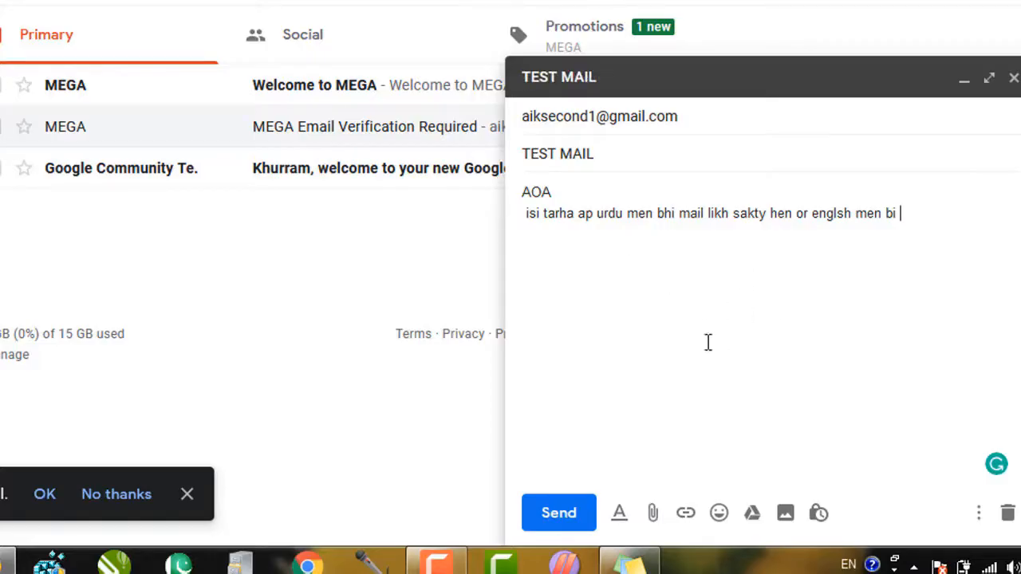
click(653, 516)
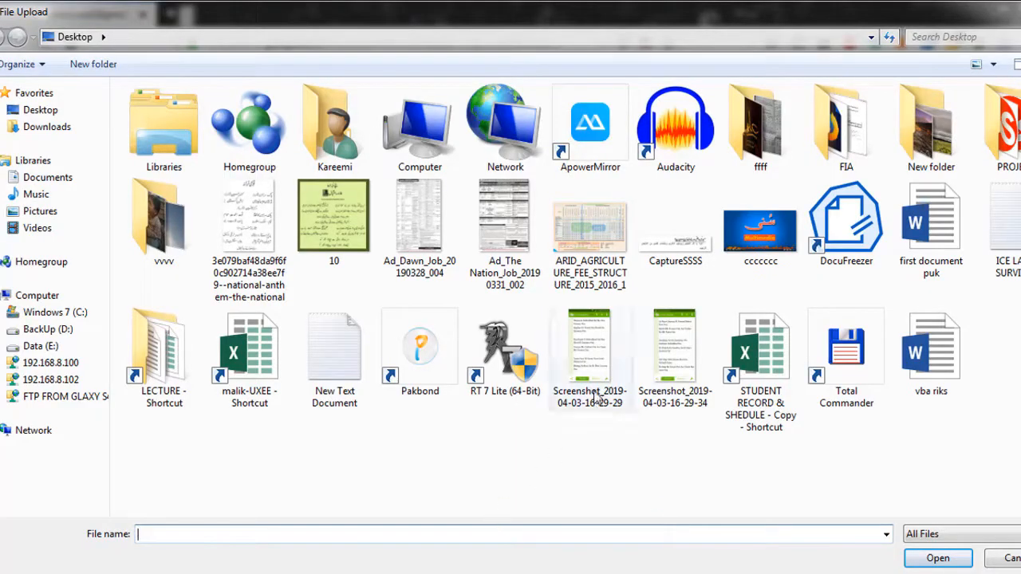
click(596, 396)
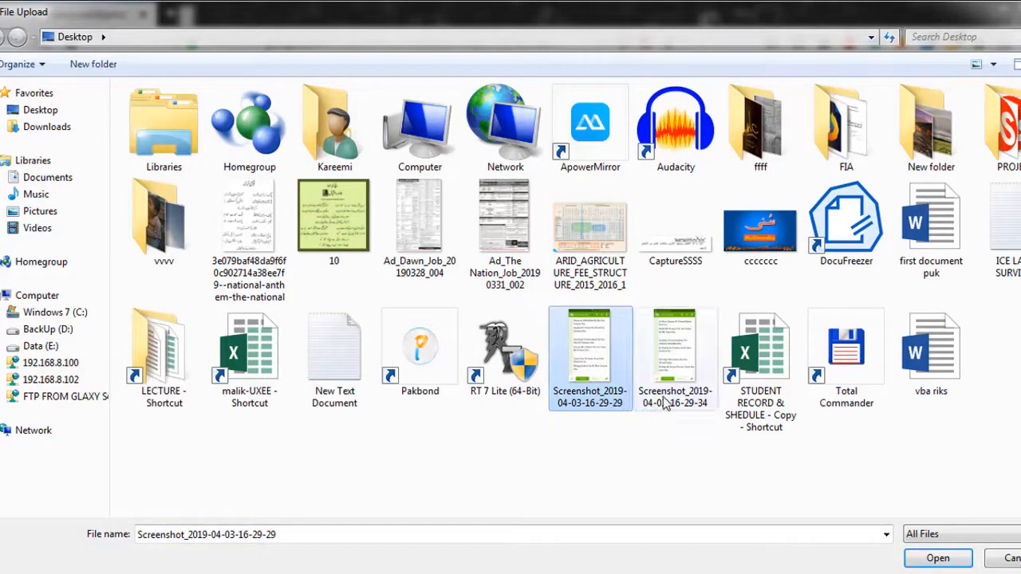
ctrl+click(663, 398)
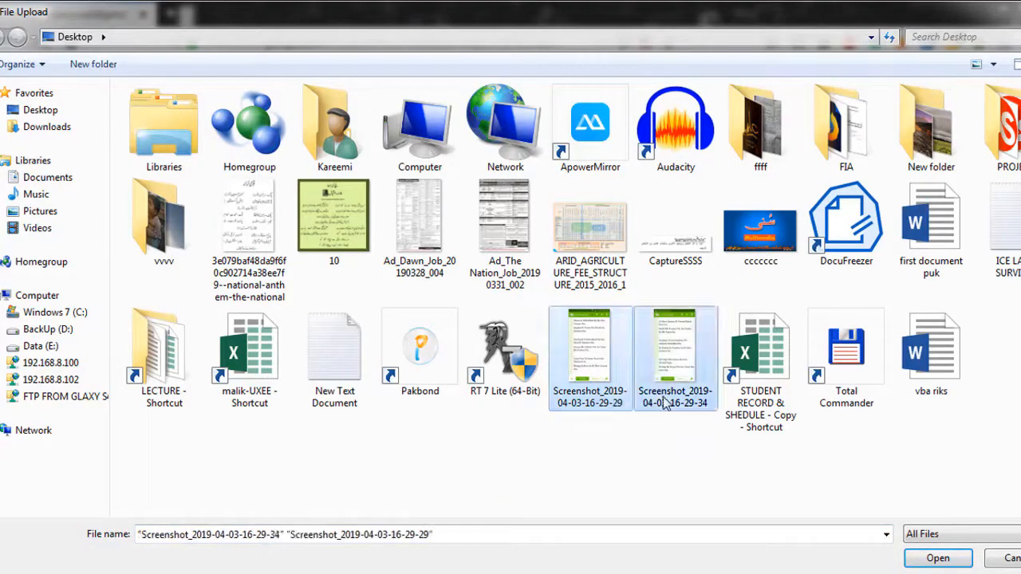
ctrl+click(932, 367)
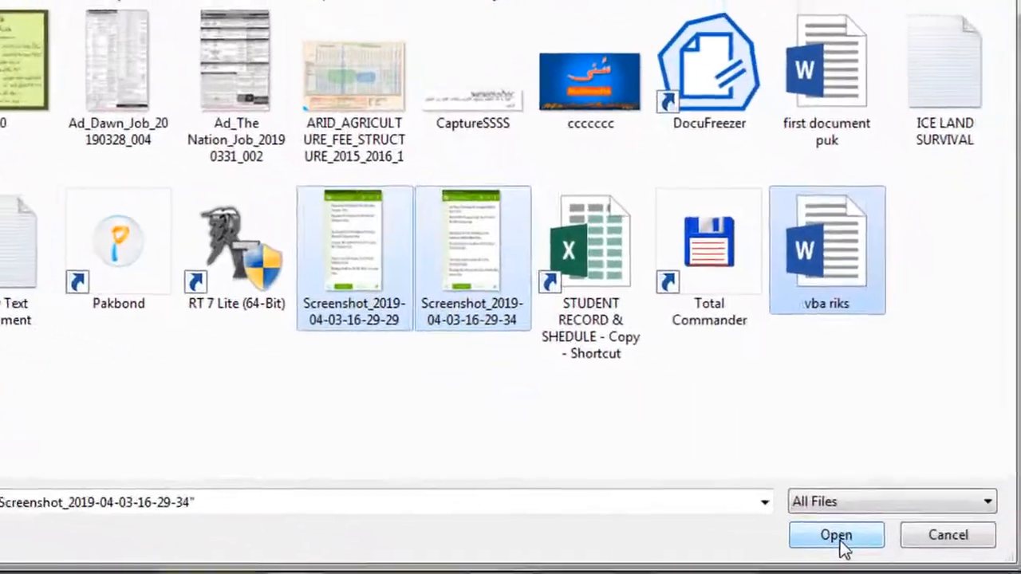
click(941, 561)
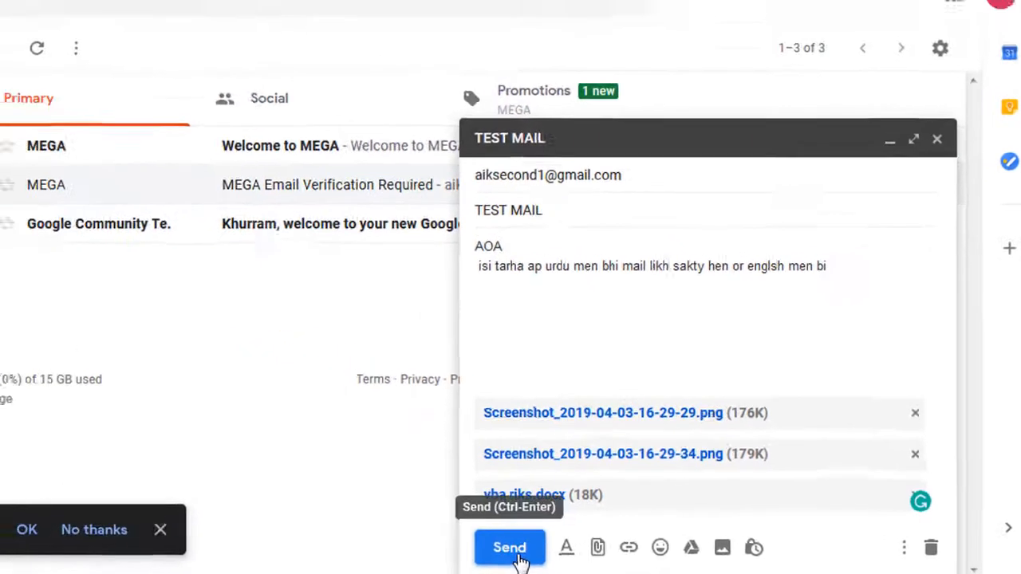
click(423, 550)
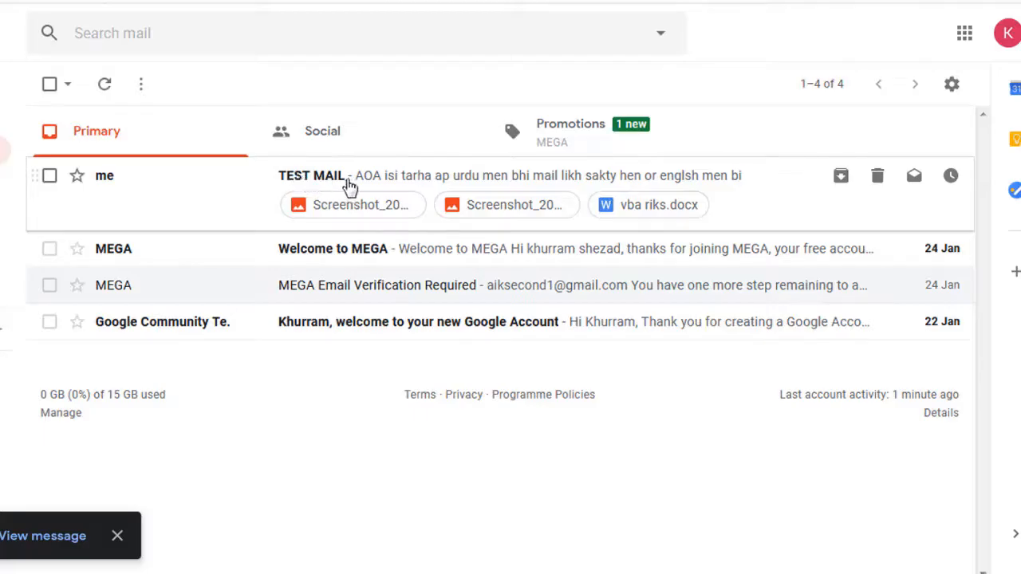
click(242, 201)
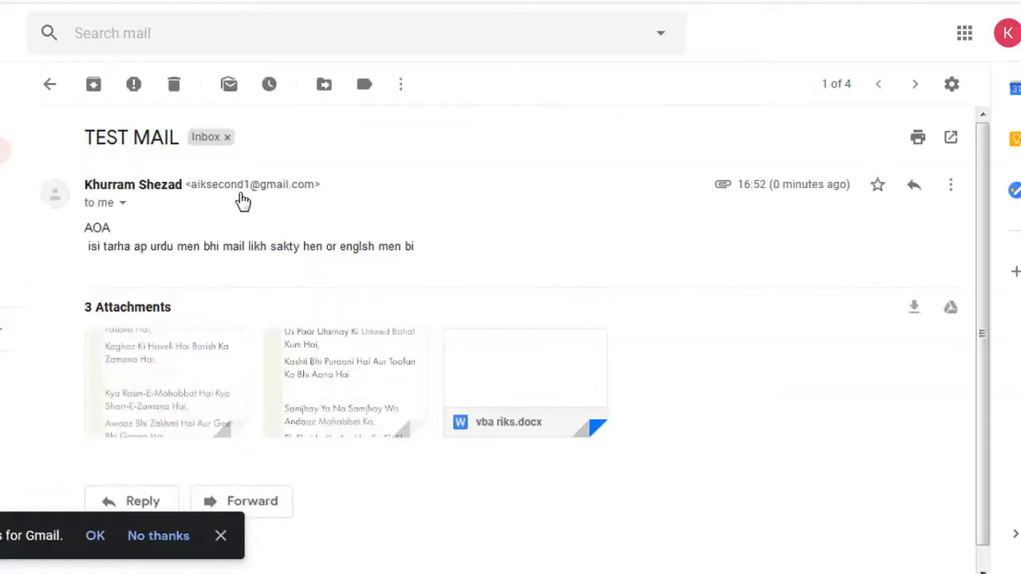
mouse_move(163, 411)
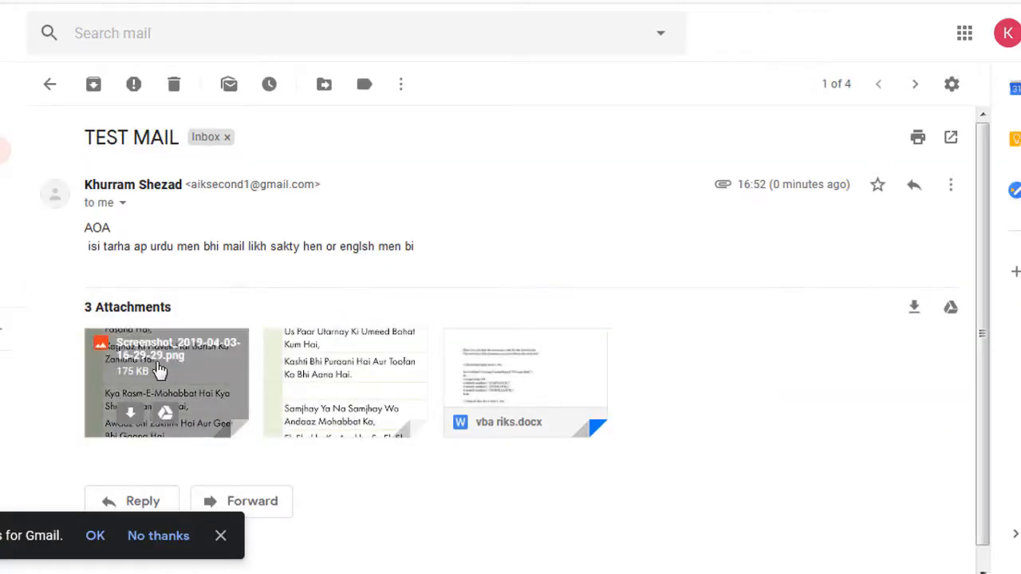
click(159, 368)
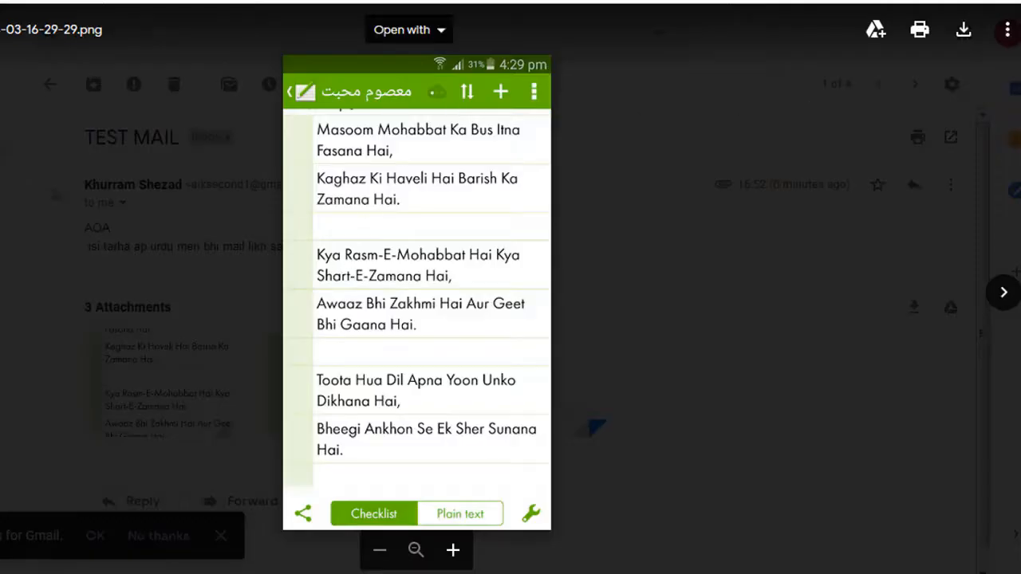
key(Escape)
Preview the vba riks.docx attachment of the TEST MAIL message and return to the message
mouse_move(551, 403)
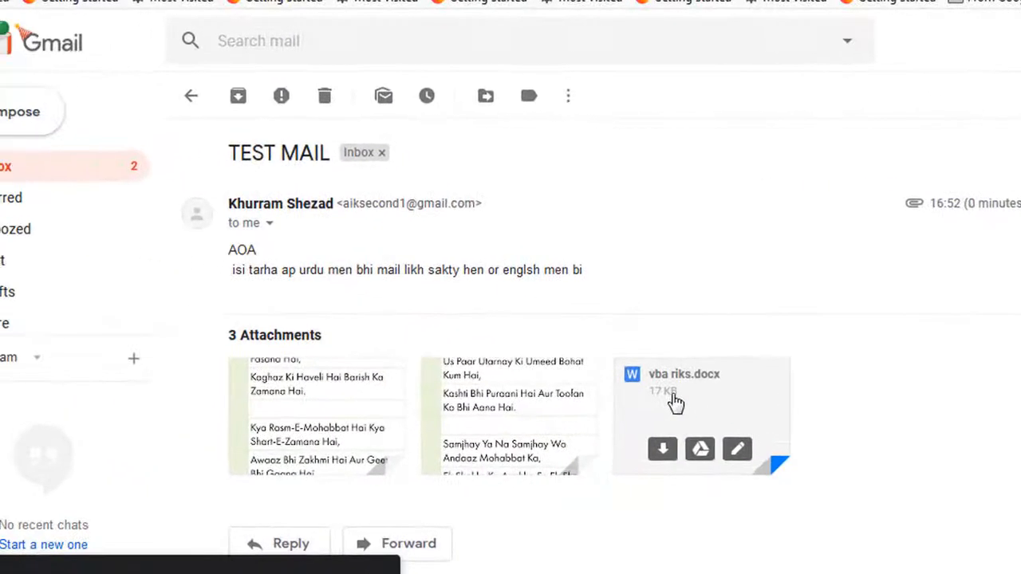
click(674, 398)
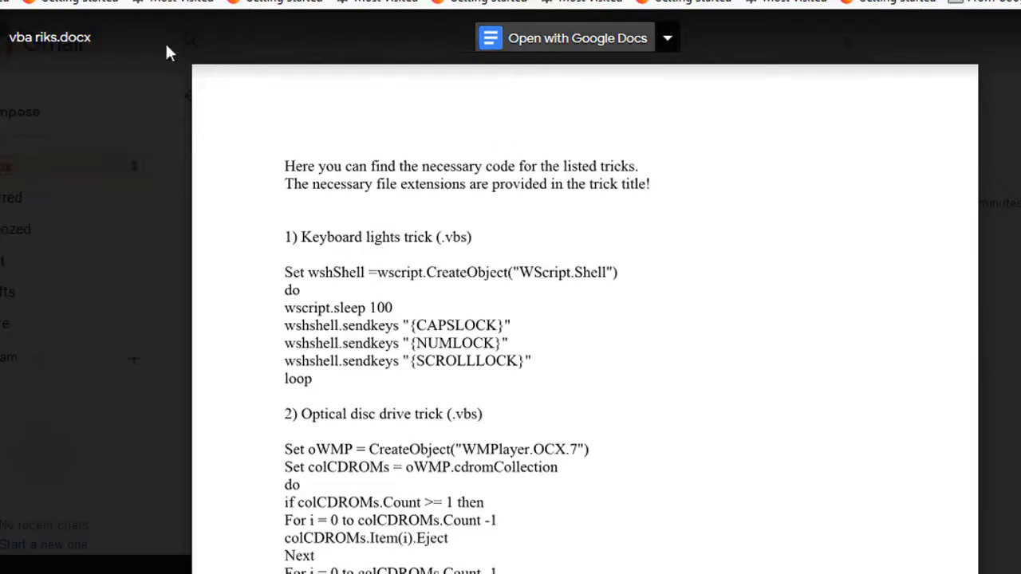
key(Escape)
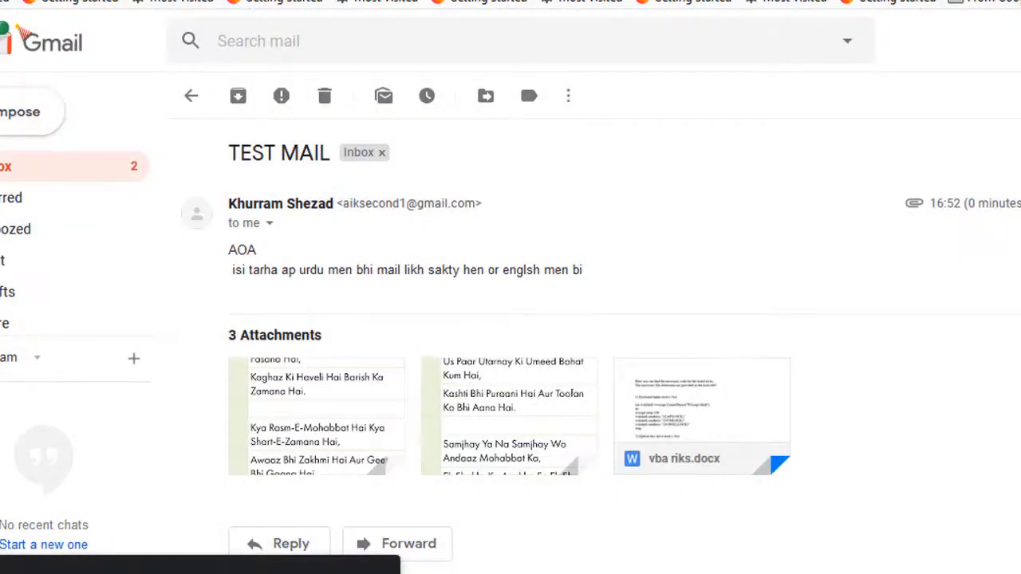
Reply to the TEST MAIL message with "Thanks", dismissing the desktop notifications prompt, and send the reply
scroll(787, 410, down, 1)
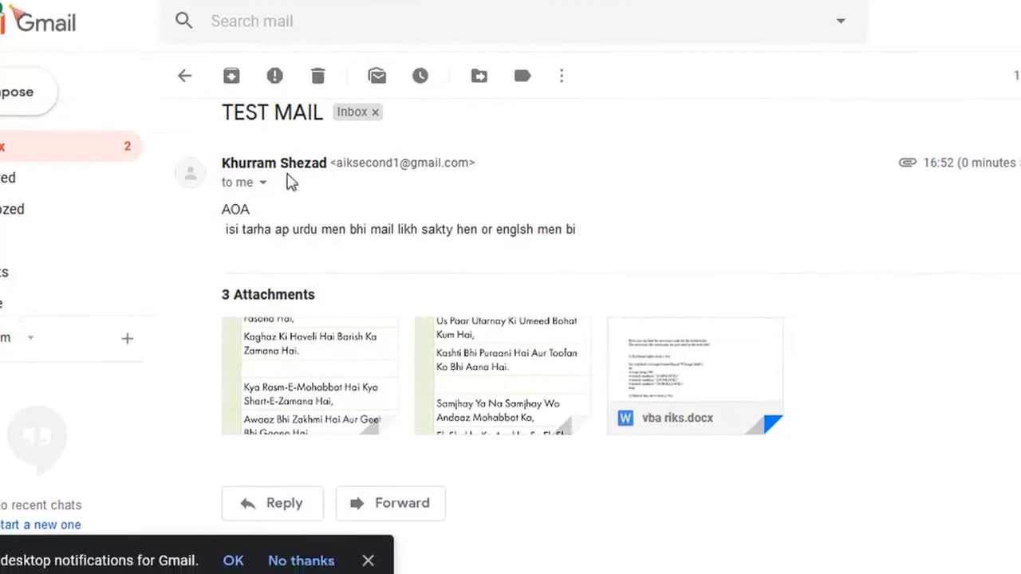
scroll(590, 327, up, 1)
scroll(590, 327, down, 1)
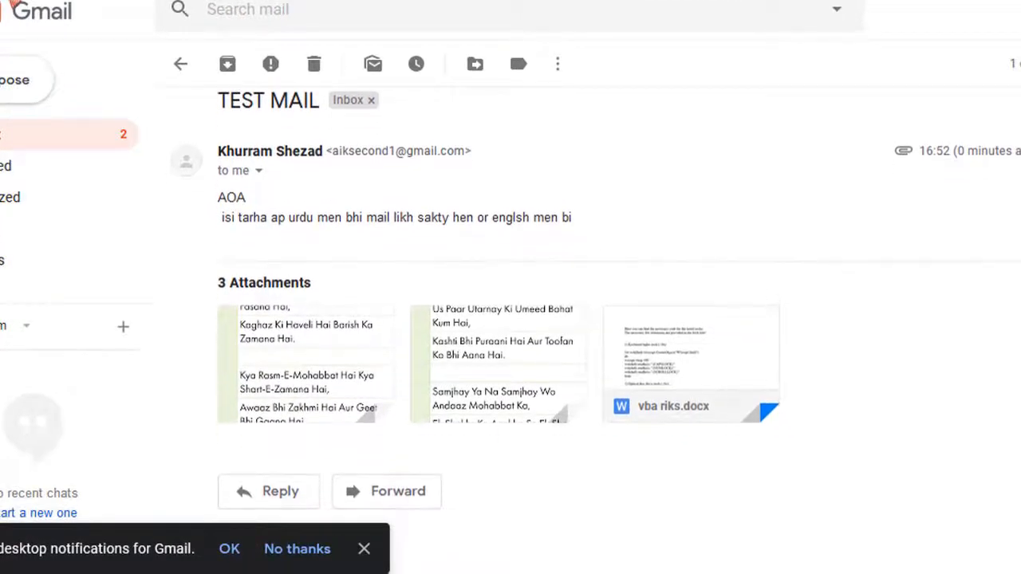
click(279, 496)
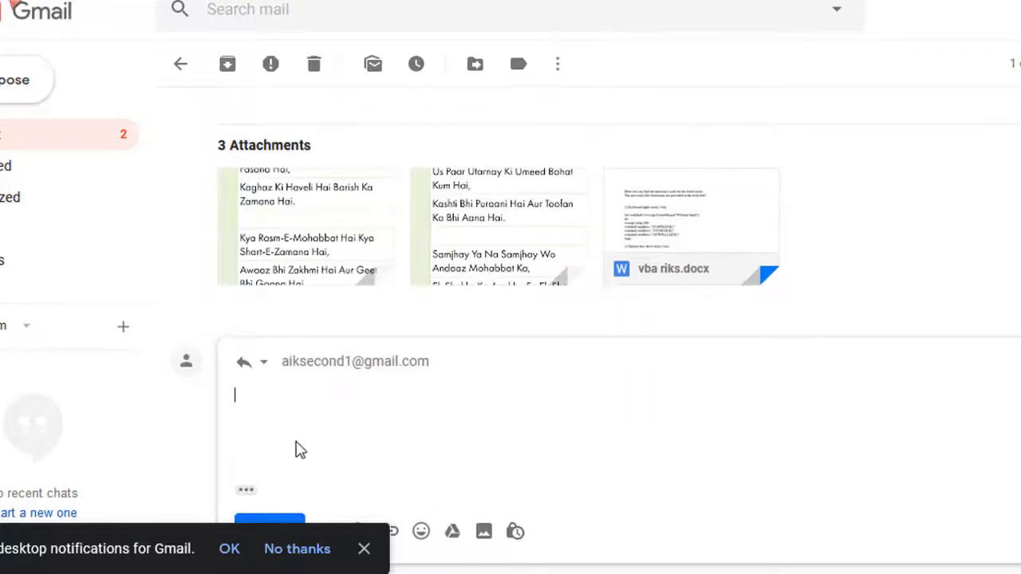
mouse_move(413, 362)
text(hanks)
click(364, 549)
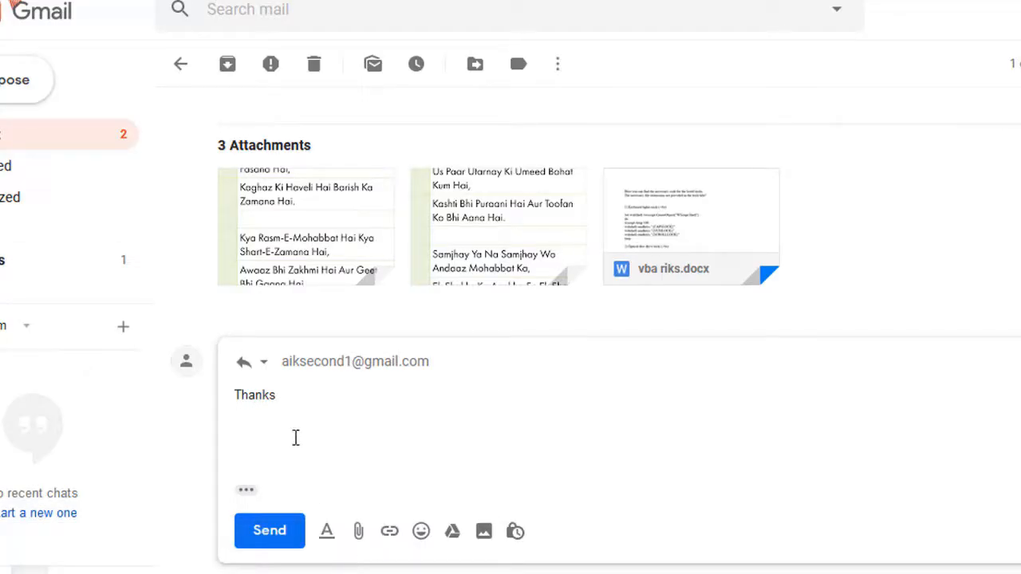
click(279, 536)
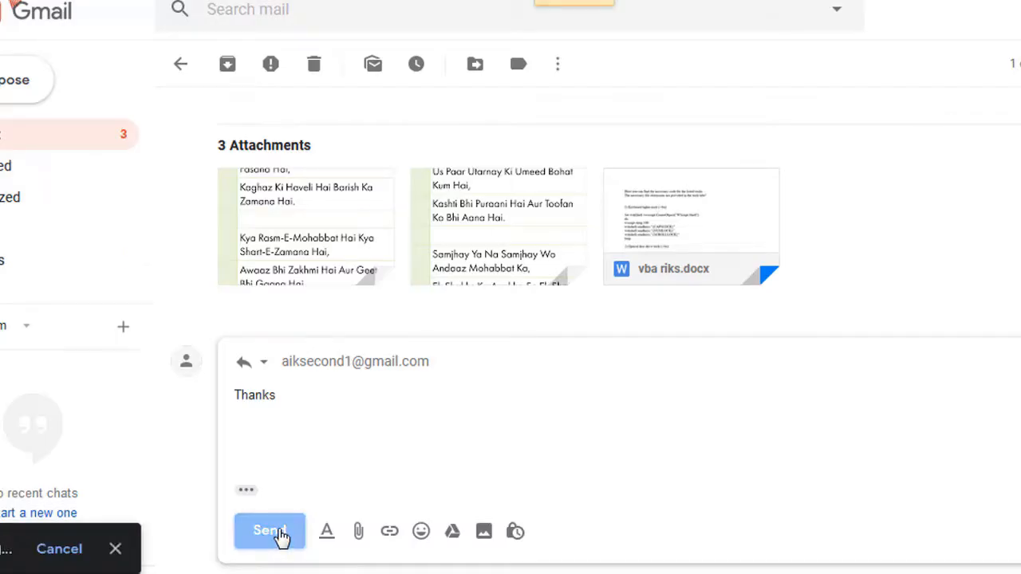
Leave the TEST MAIL conversation and look through the Sent and Drafts folders, expanding the list of additional folders
click(182, 67)
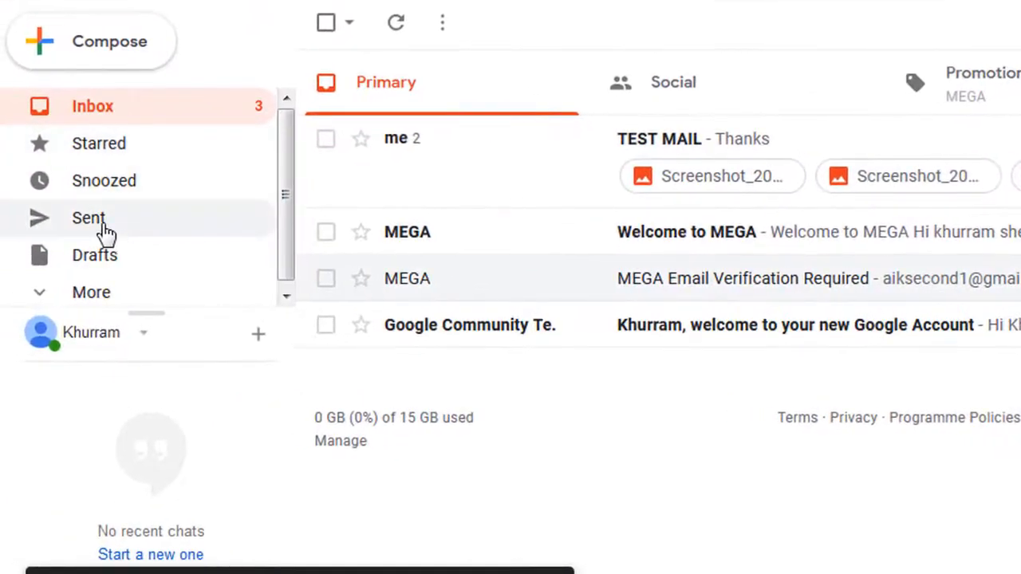
click(89, 219)
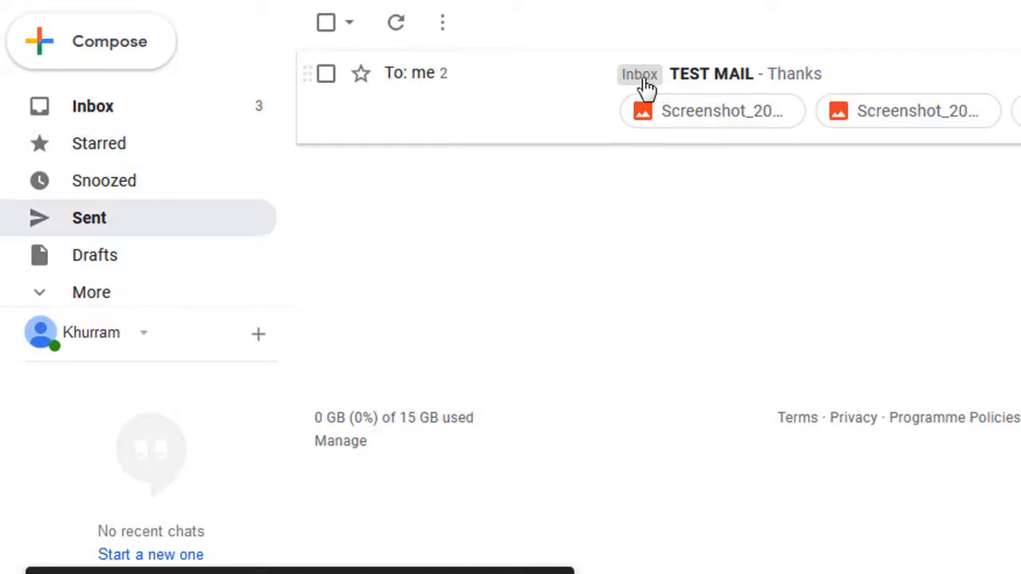
click(125, 258)
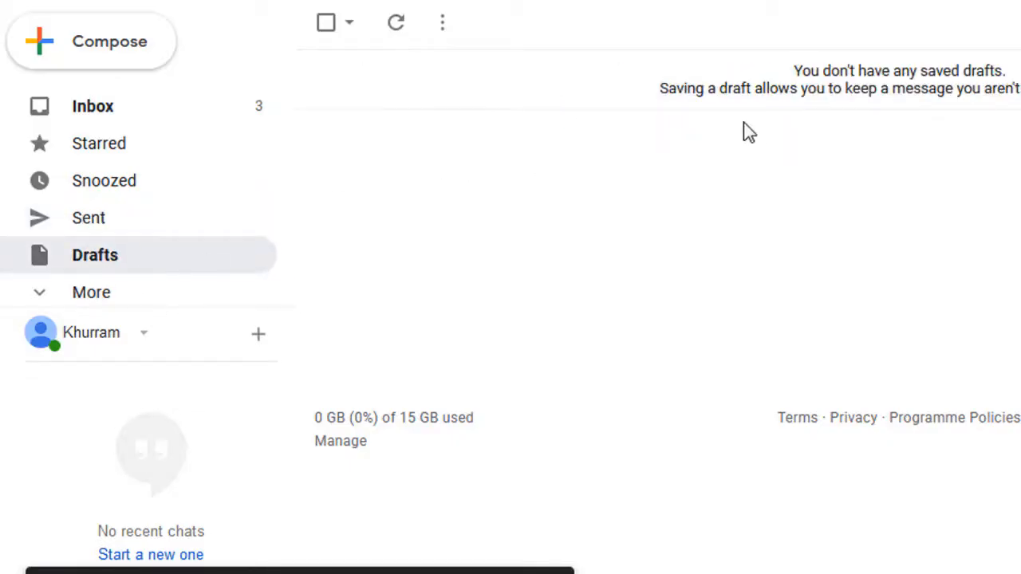
click(48, 304)
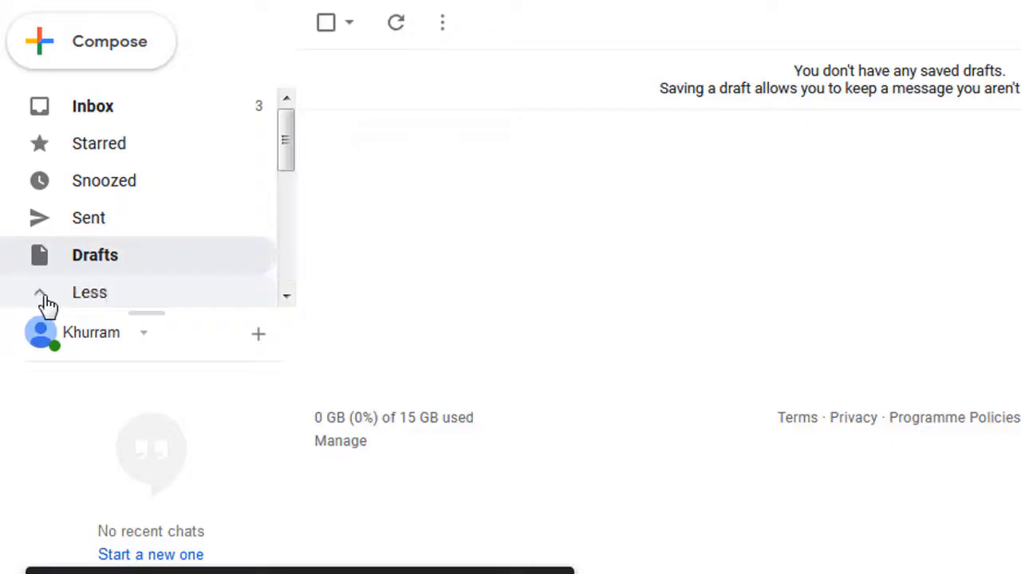
drag(284, 148, 296, 111)
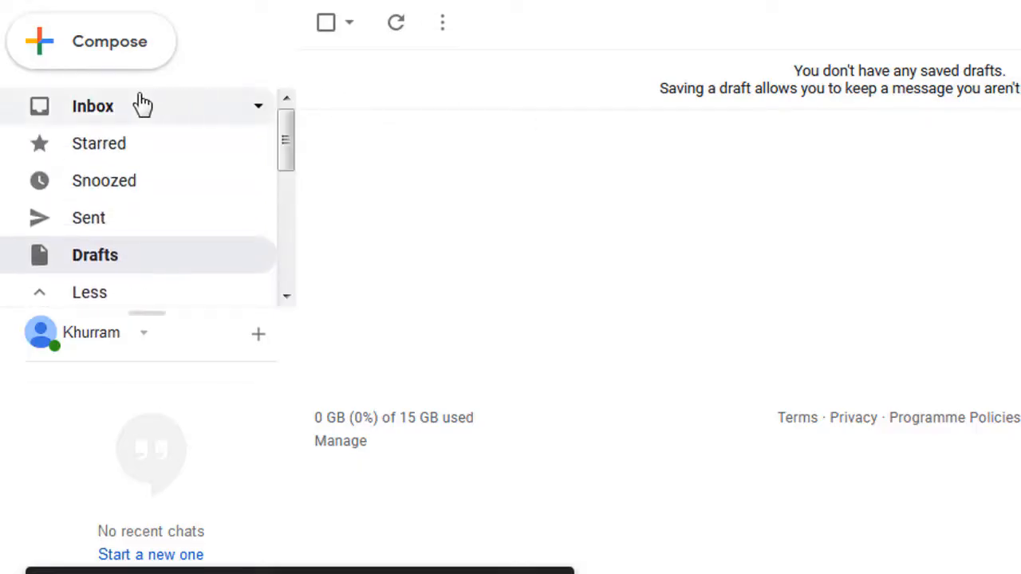
Return to the Inbox and view its Social and Promotions categories
click(84, 112)
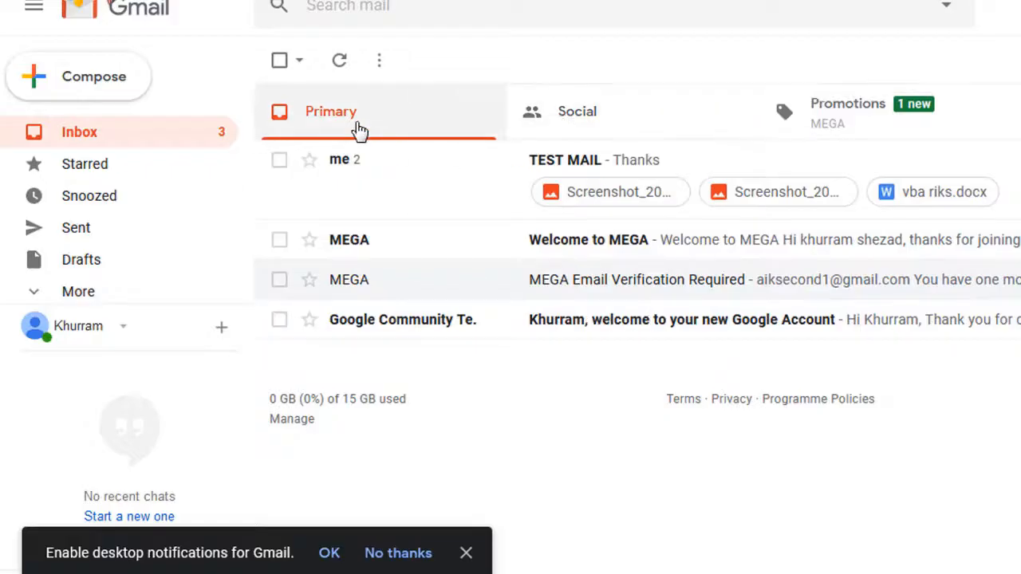
click(586, 126)
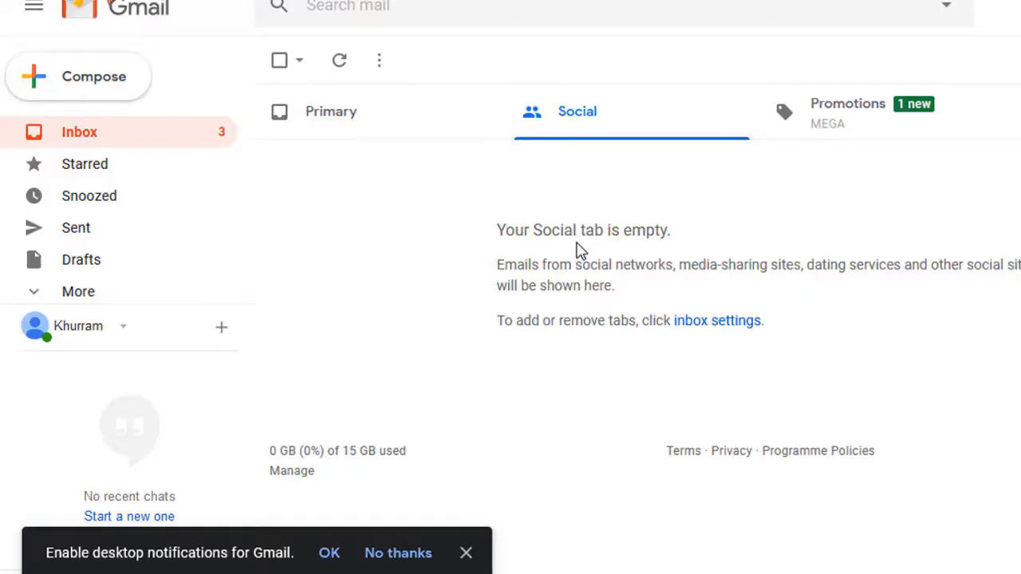
click(845, 137)
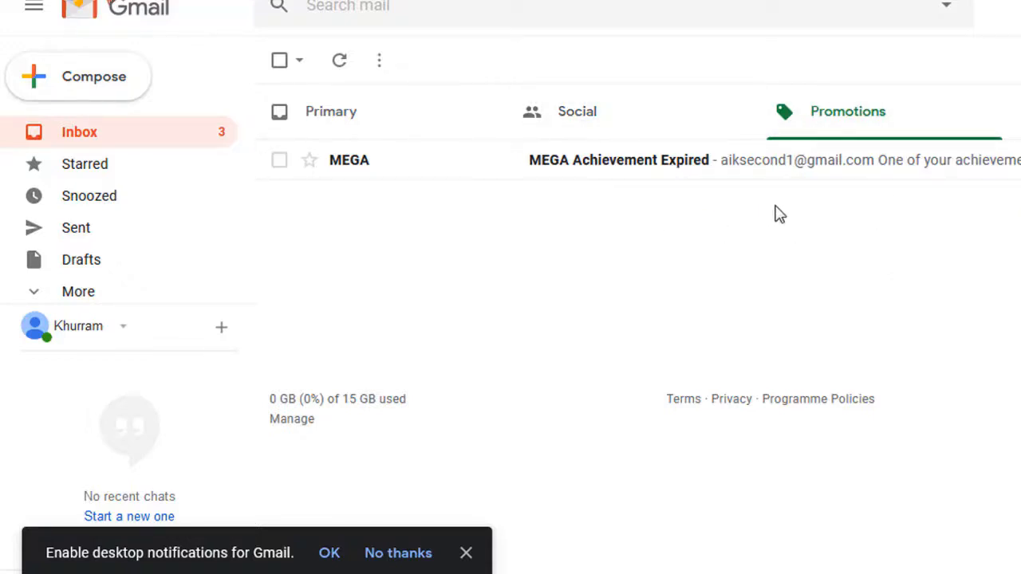
Sign out of the current Google account
click(974, 76)
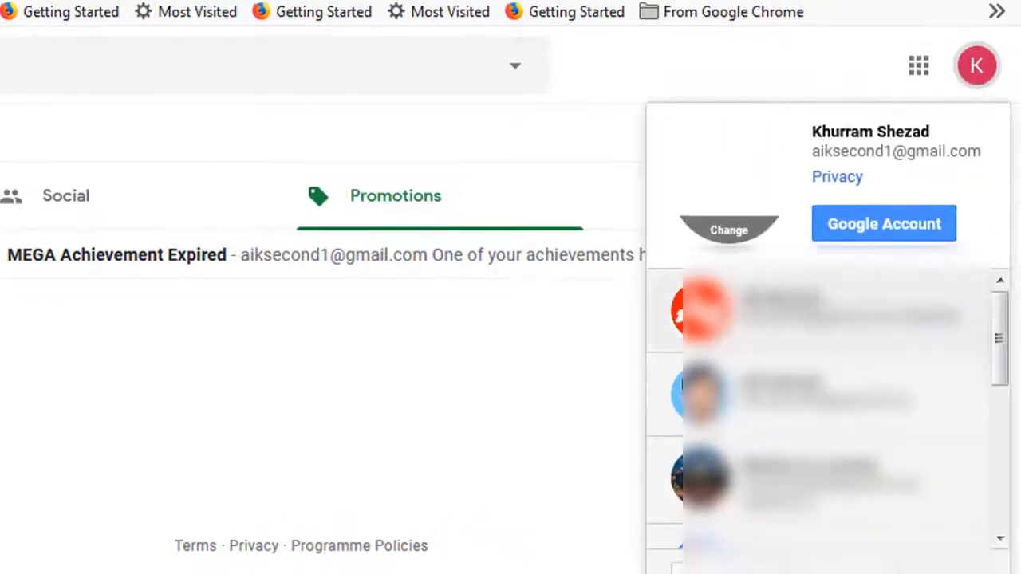
click(949, 558)
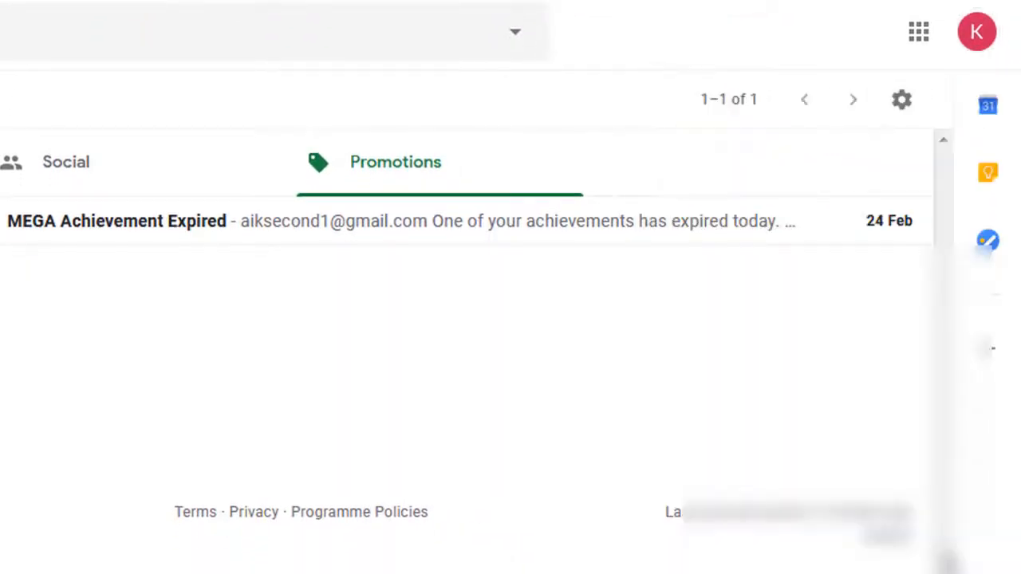